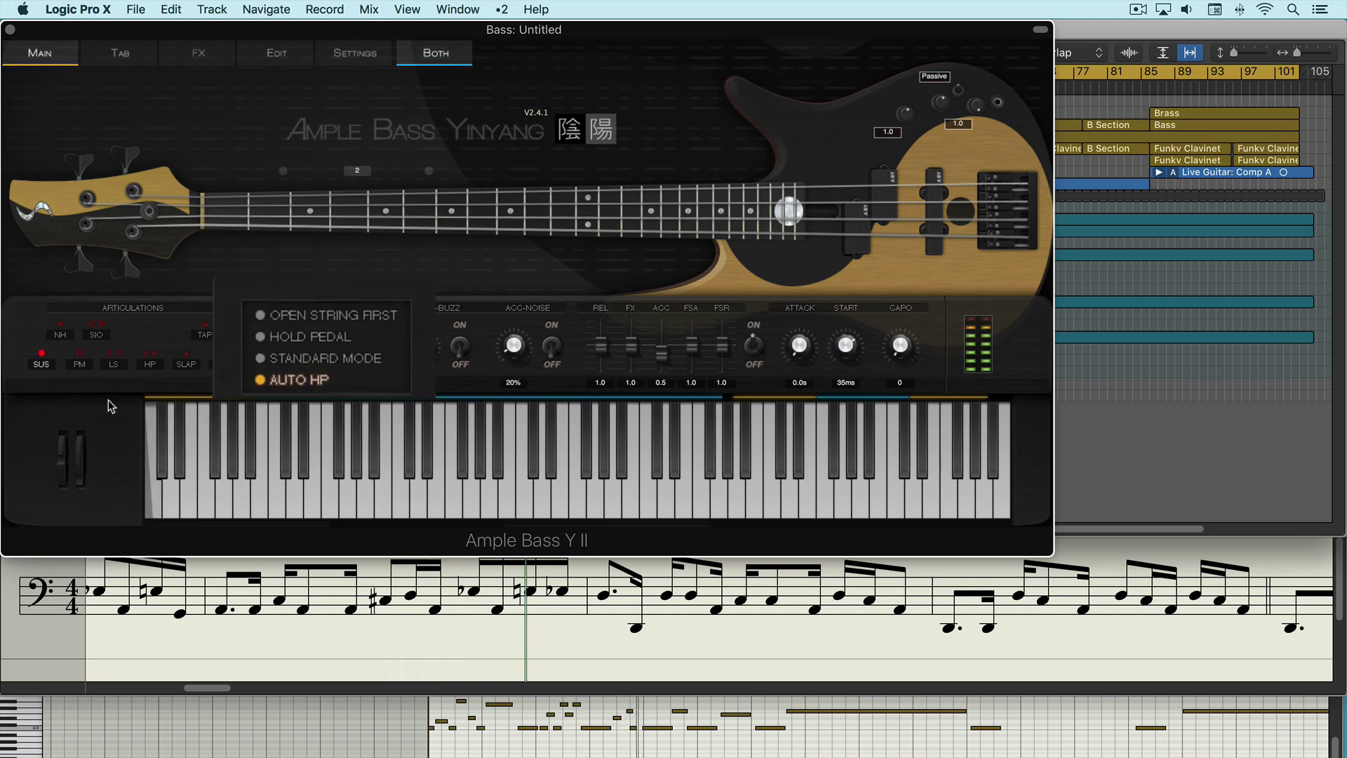
# - Try open-string, keyboard and solo play modes, then switch pickups to Active with tone 0.9
pyautogui.click(285, 324)
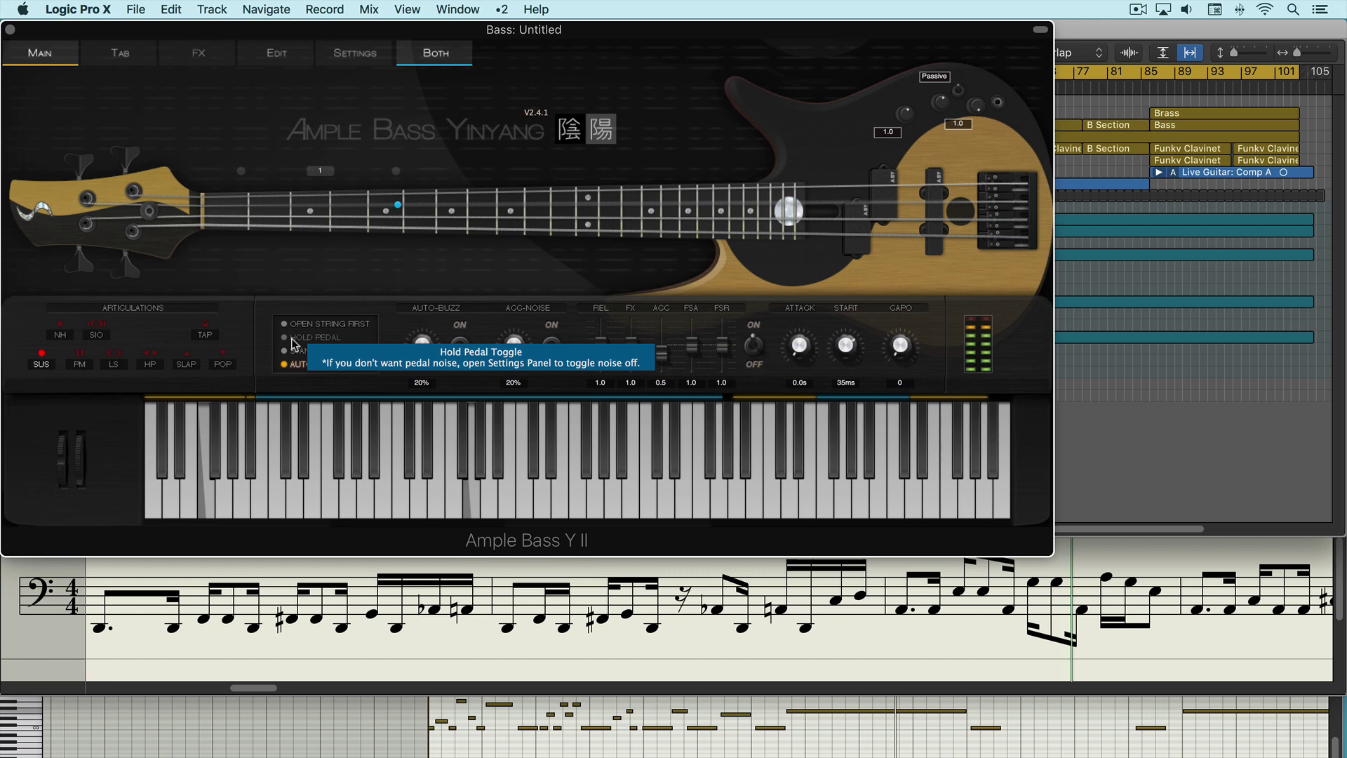
pyautogui.click(287, 356)
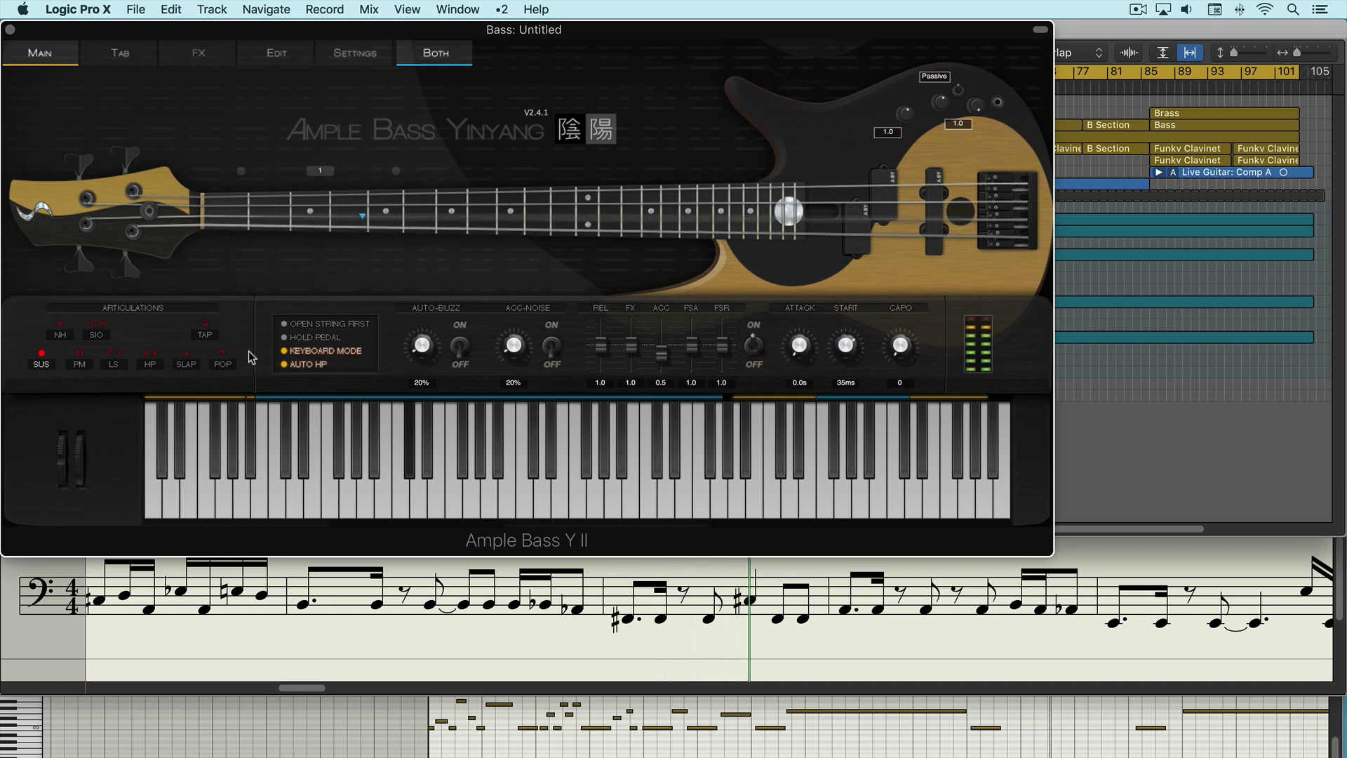
pyautogui.click(285, 353)
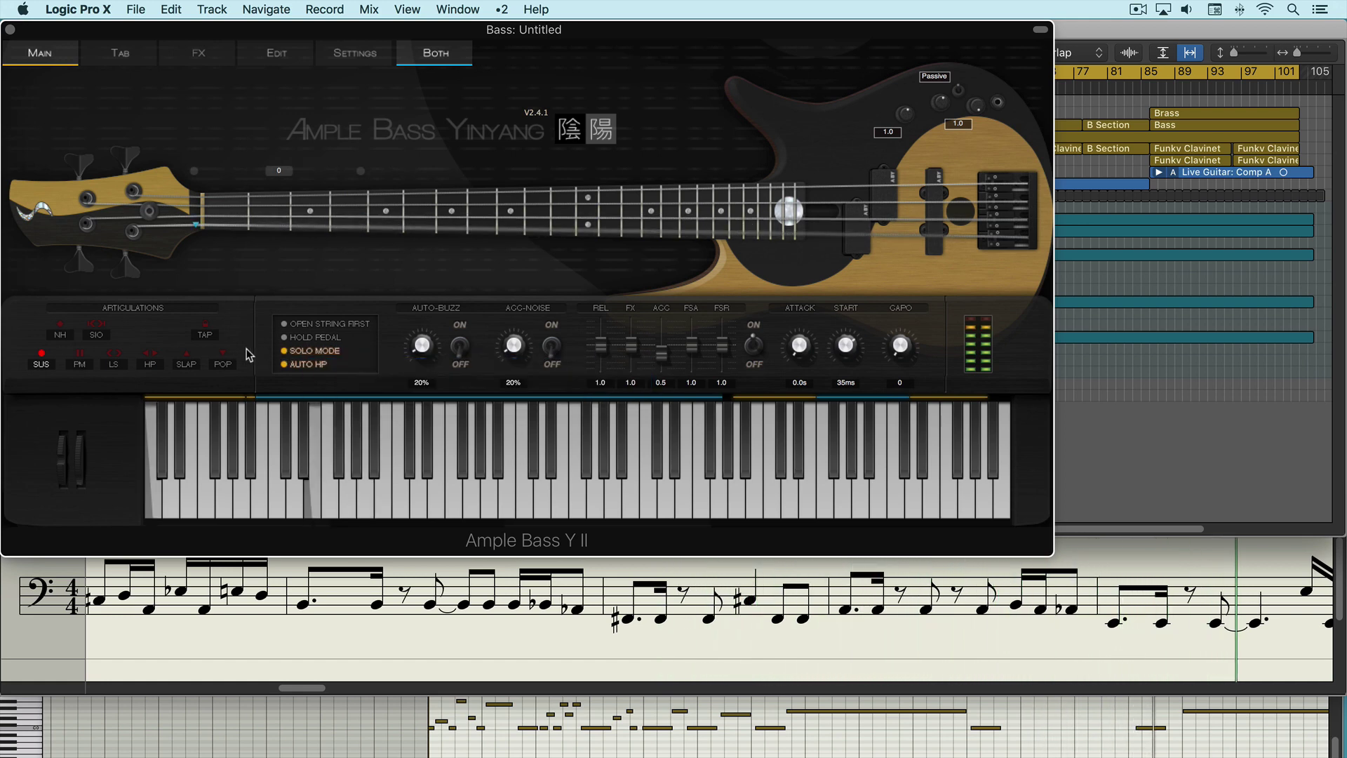
pyautogui.click(285, 352)
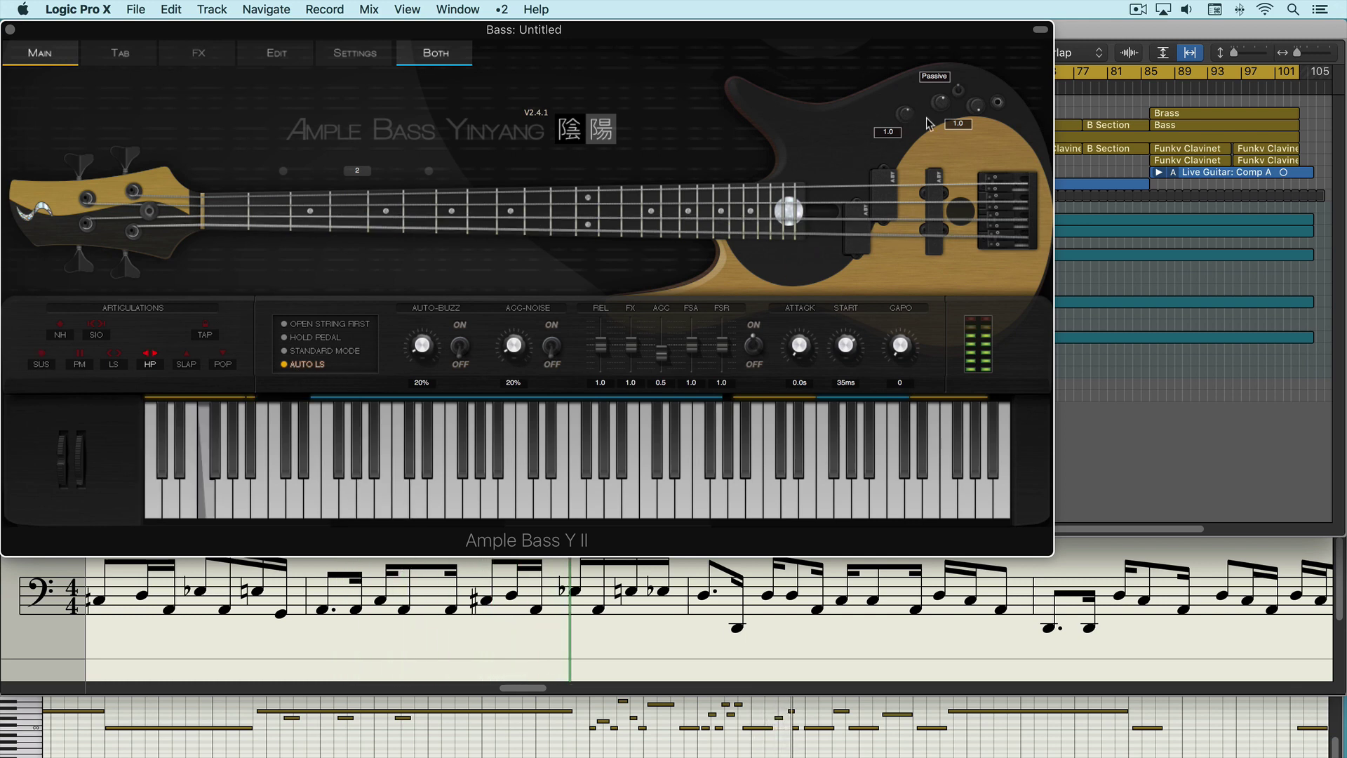
pyautogui.click(986, 85)
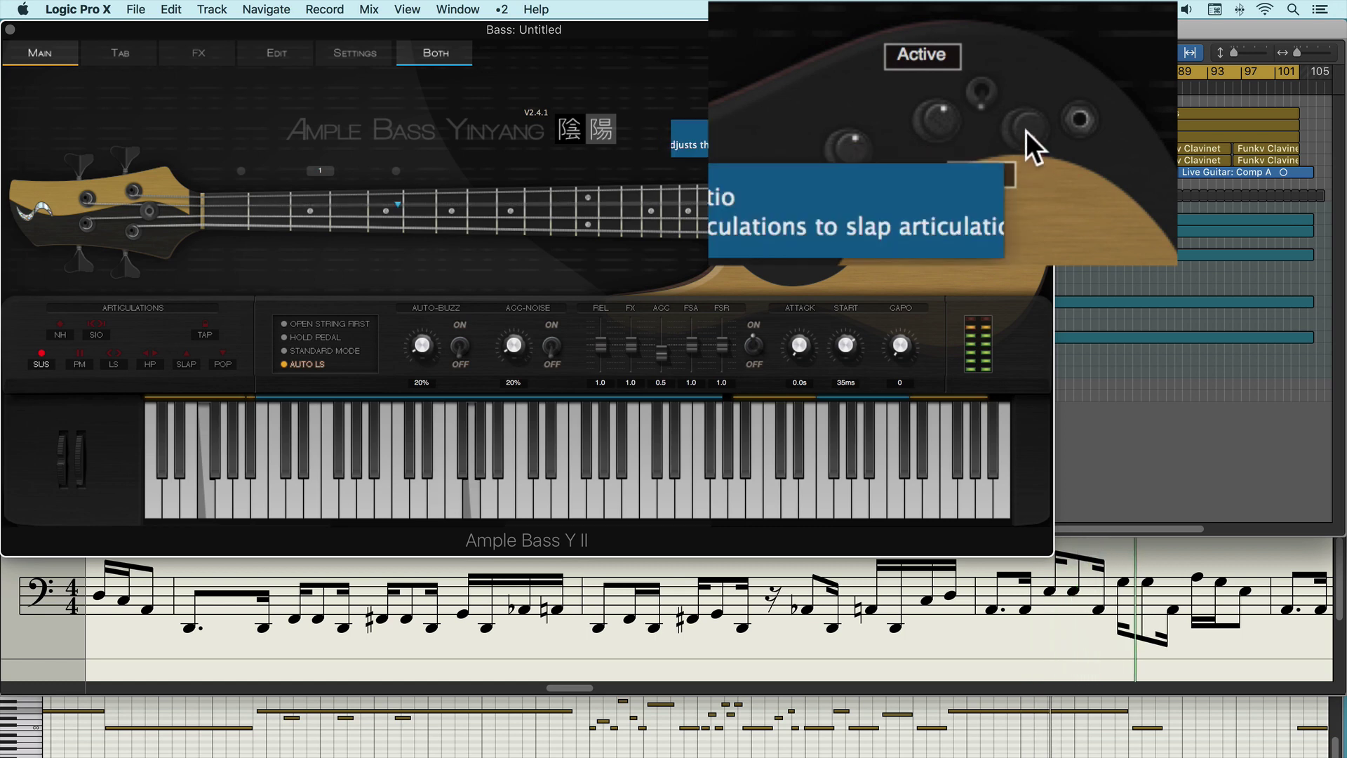
pyautogui.moveTo(1026, 132); pyautogui.dragTo(1000, 187)
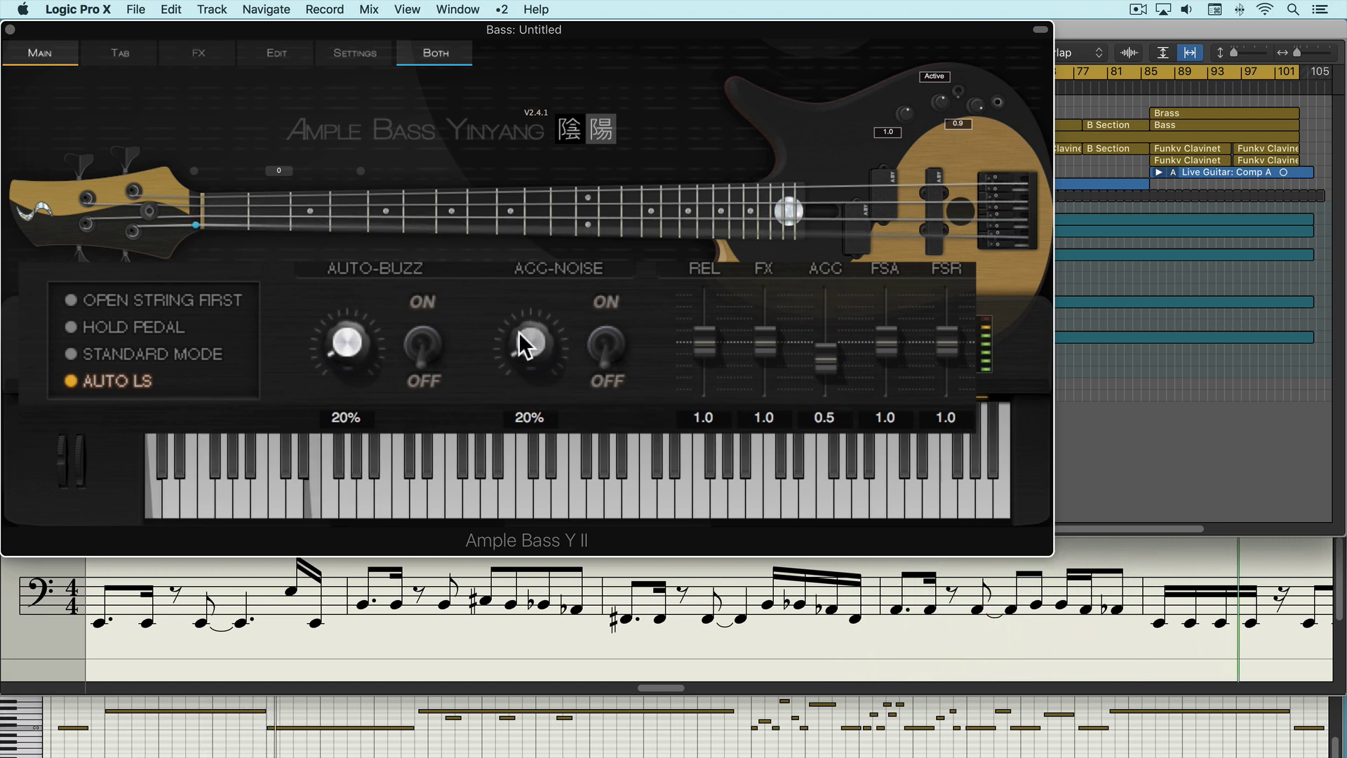
# - Turn on Auto-Buzz and Acc-Noise at 50% each and raise the ACC accent level to 1.0
pyautogui.click(423, 343)
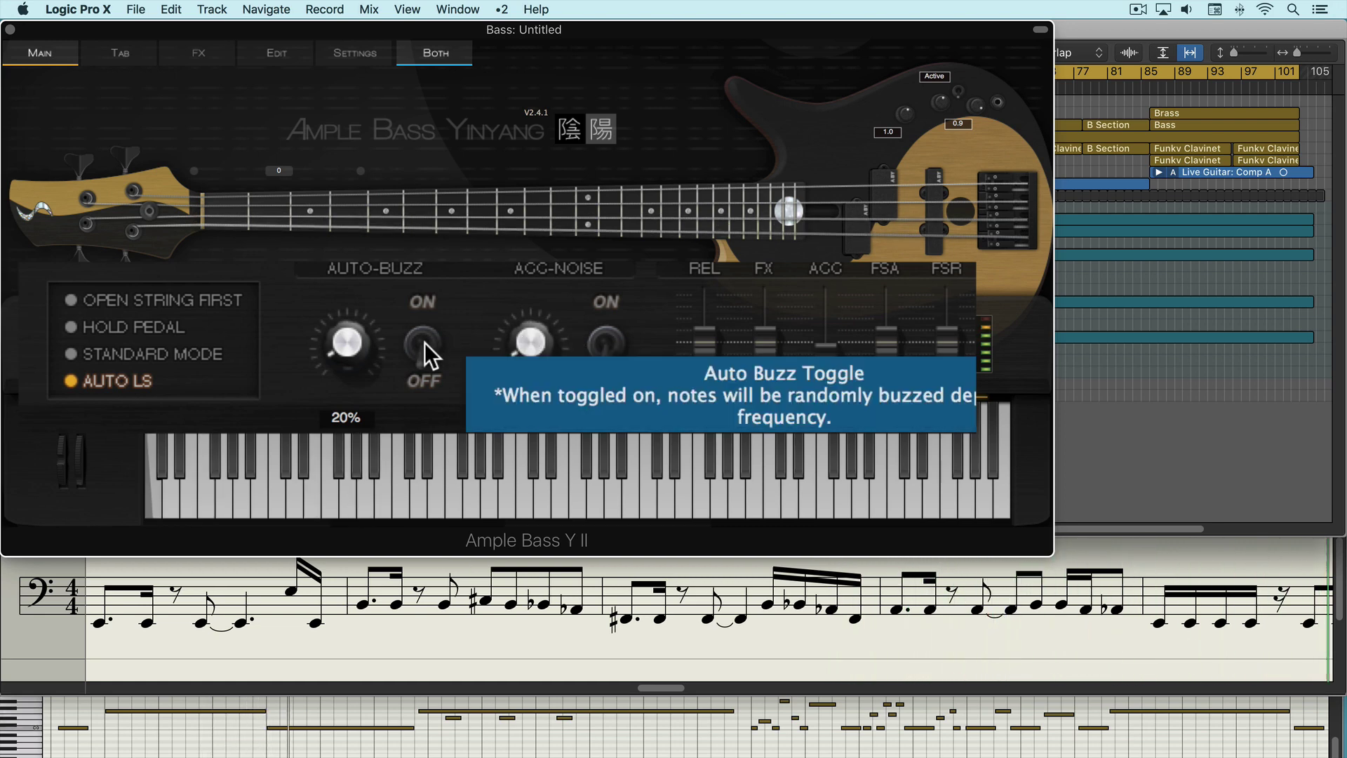
pyautogui.click(613, 344)
pyautogui.moveTo(520, 348); pyautogui.dragTo(514, 300)
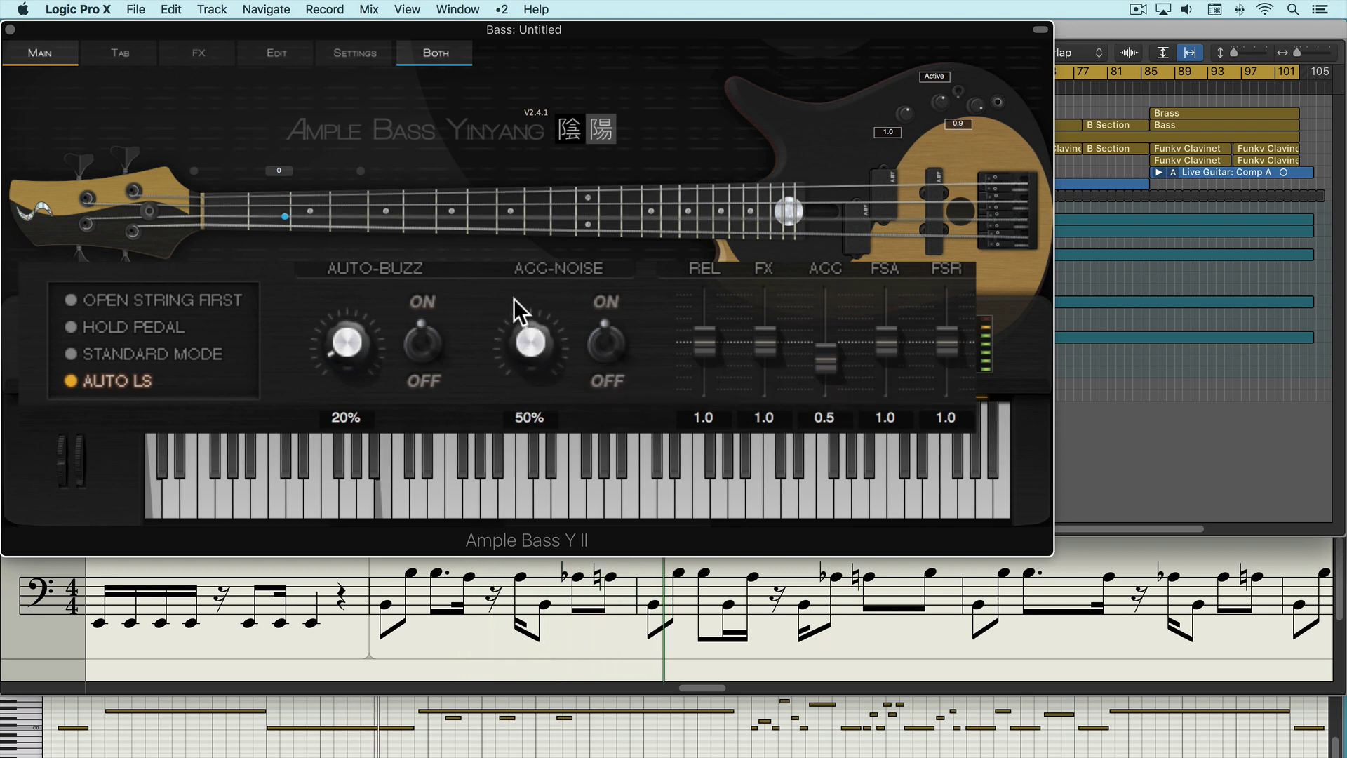
pyautogui.moveTo(351, 337); pyautogui.dragTo(342, 322)
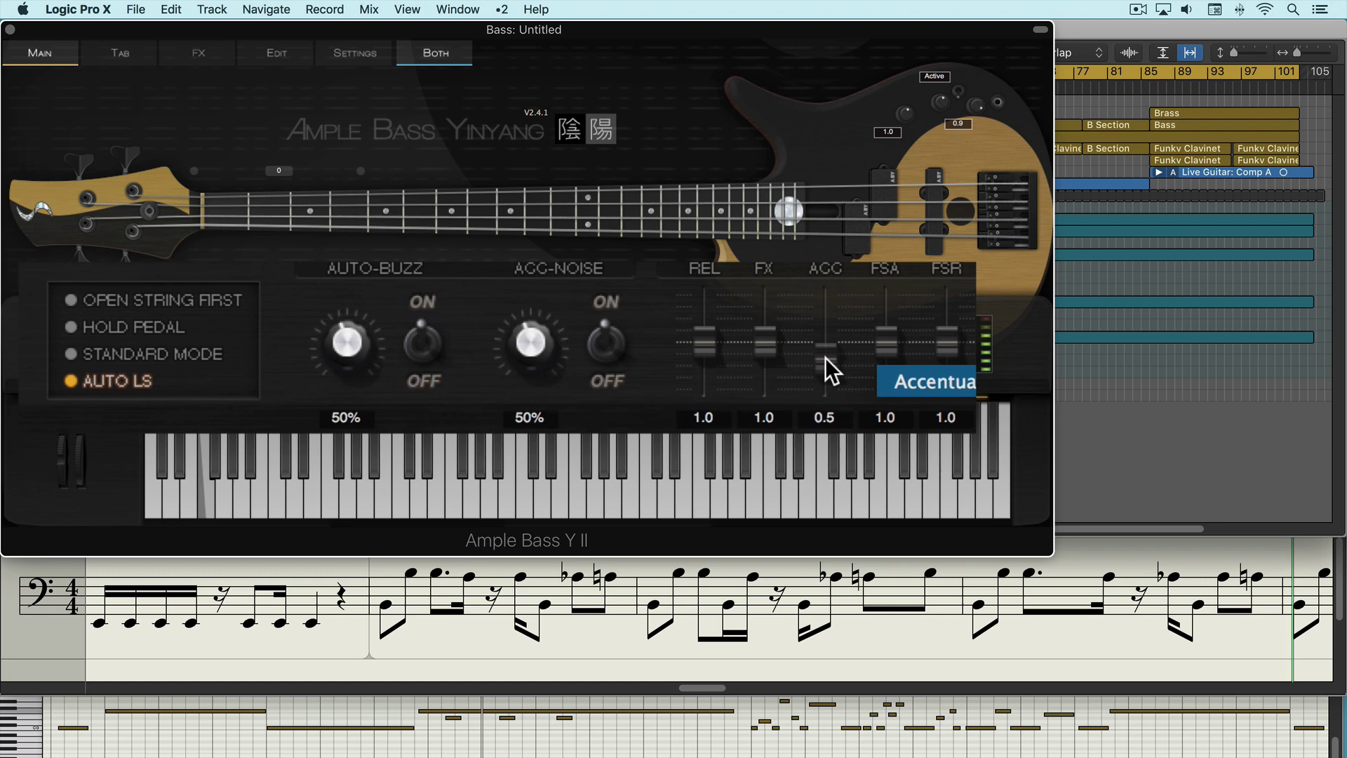
pyautogui.moveTo(825, 356); pyautogui.dragTo(890, 324)
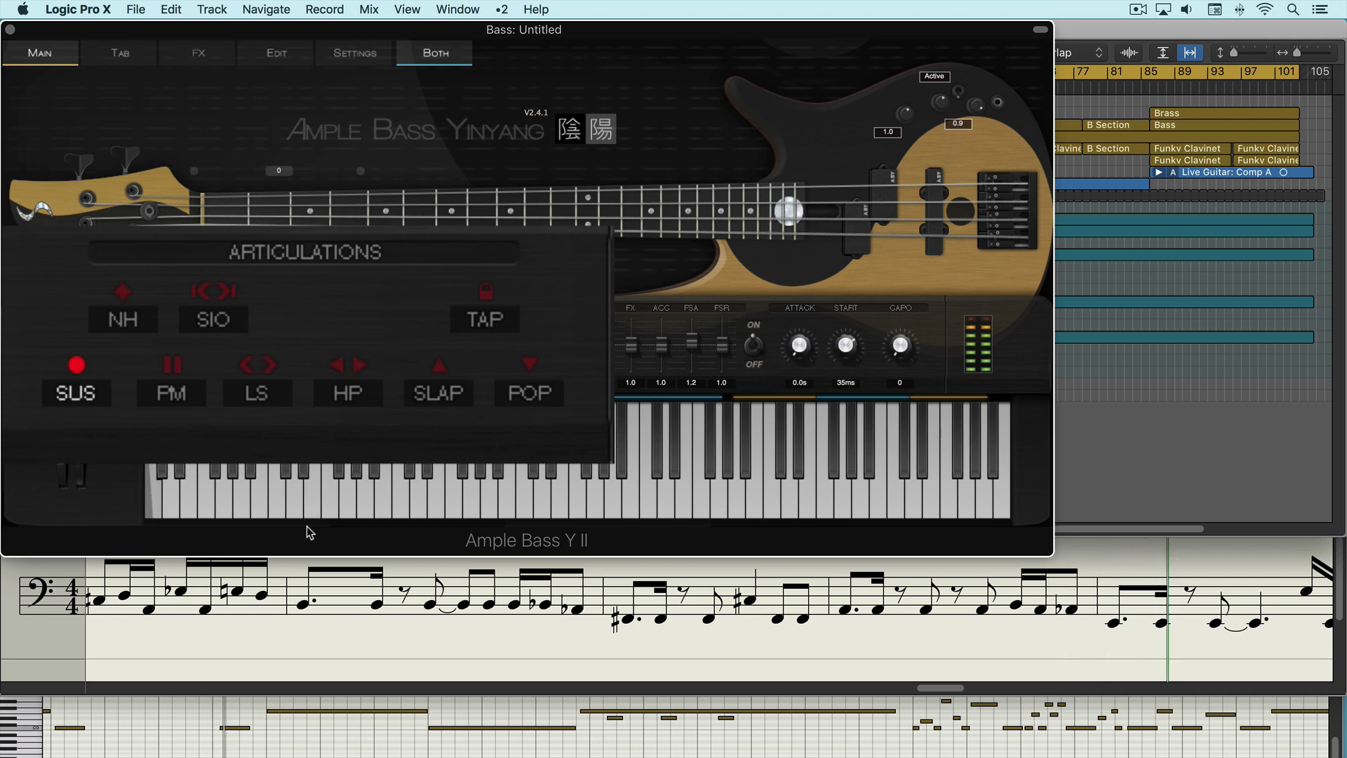
# - Load Em finger 2.gp5 into the tab player, play it briefly, then return to the main page
pyautogui.click(124, 61)
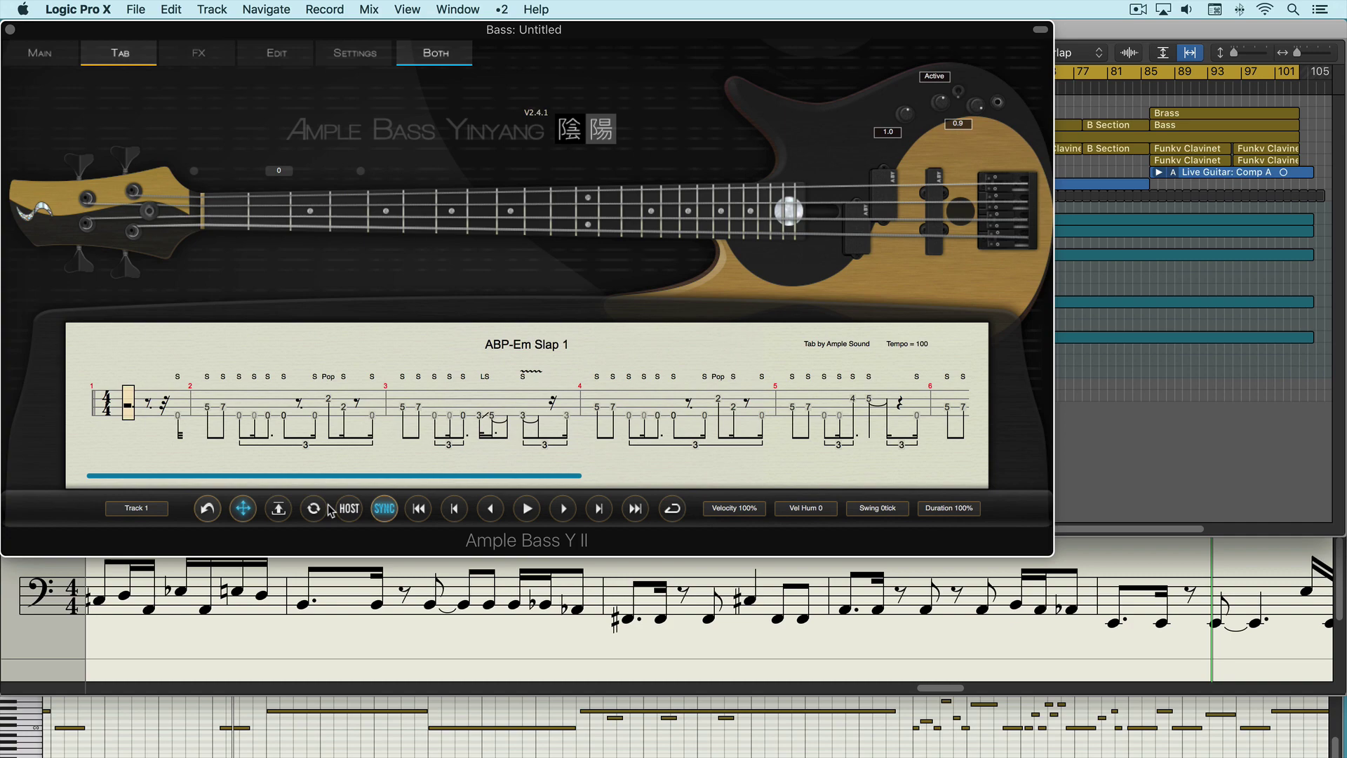
pyautogui.click(278, 512)
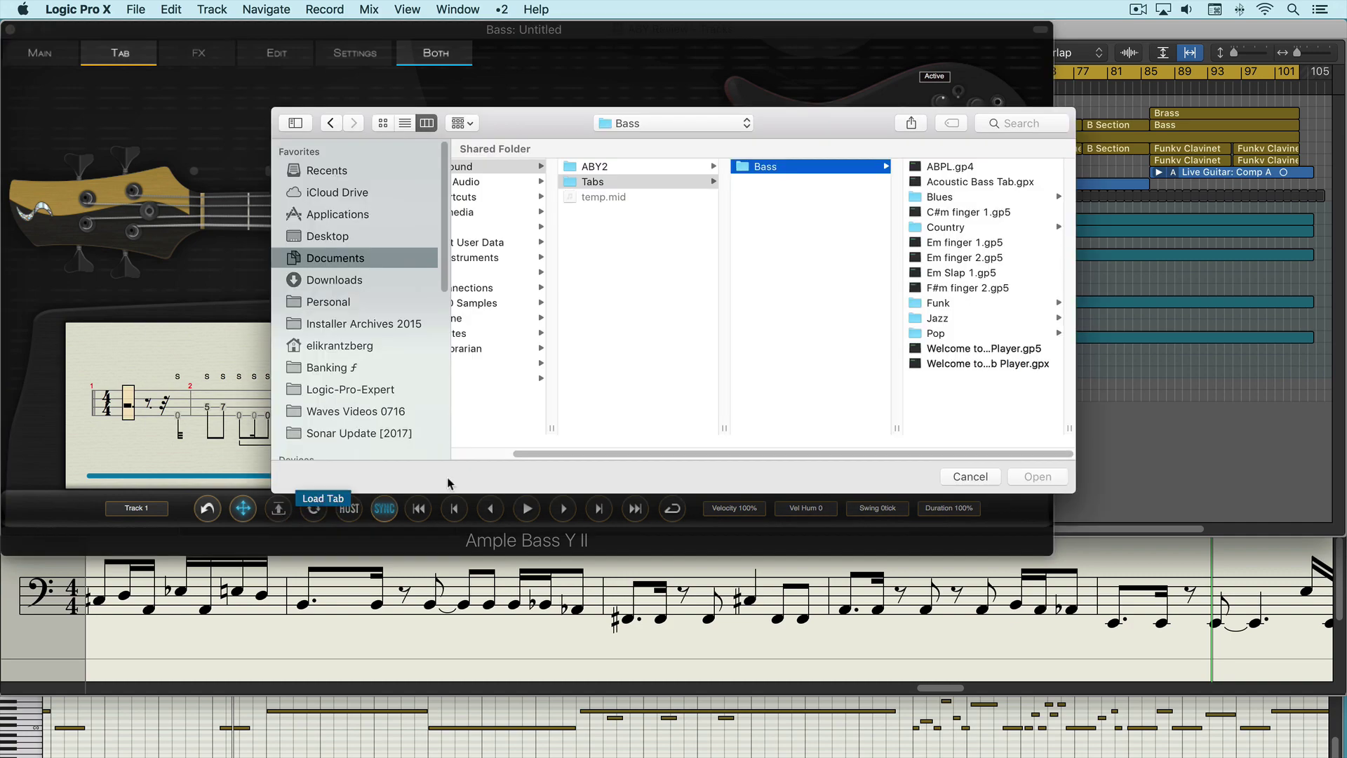
pyautogui.doubleClick(971, 257)
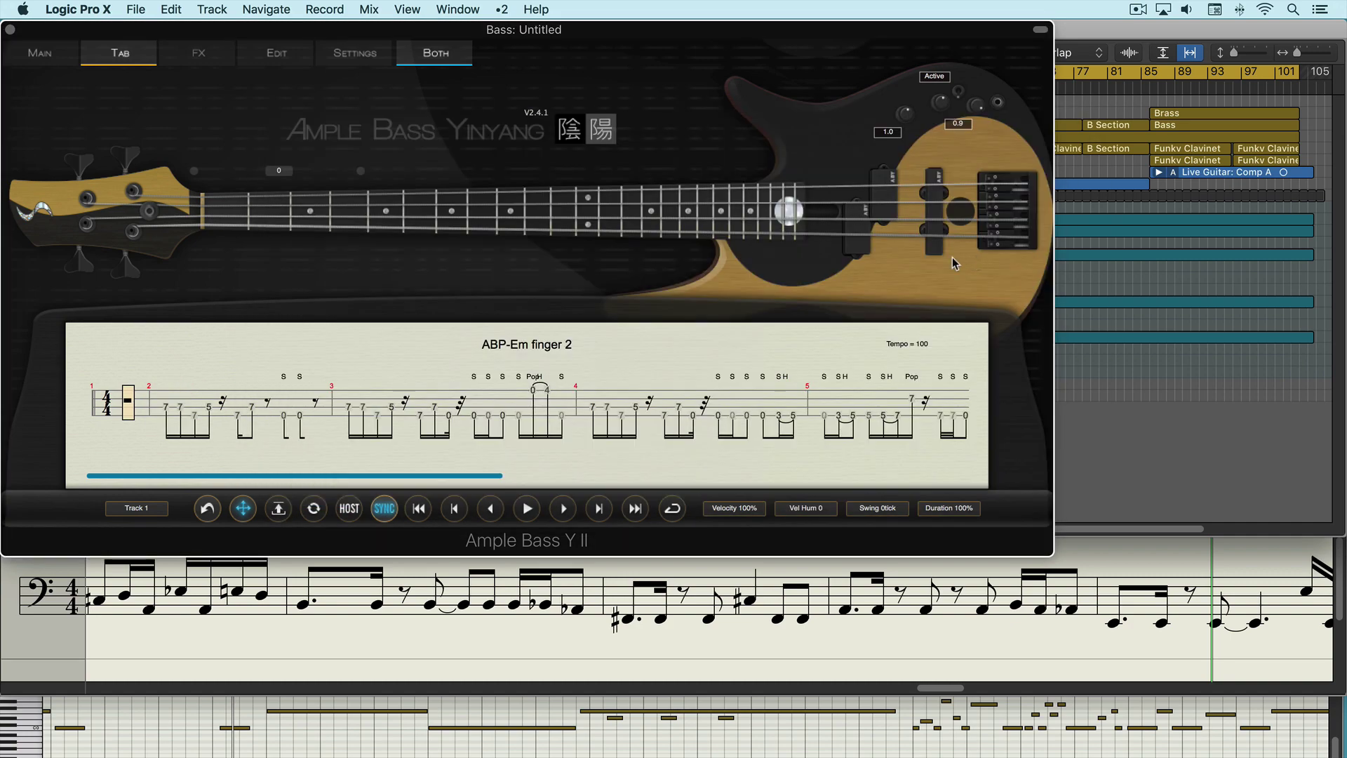
pyautogui.click(527, 508)
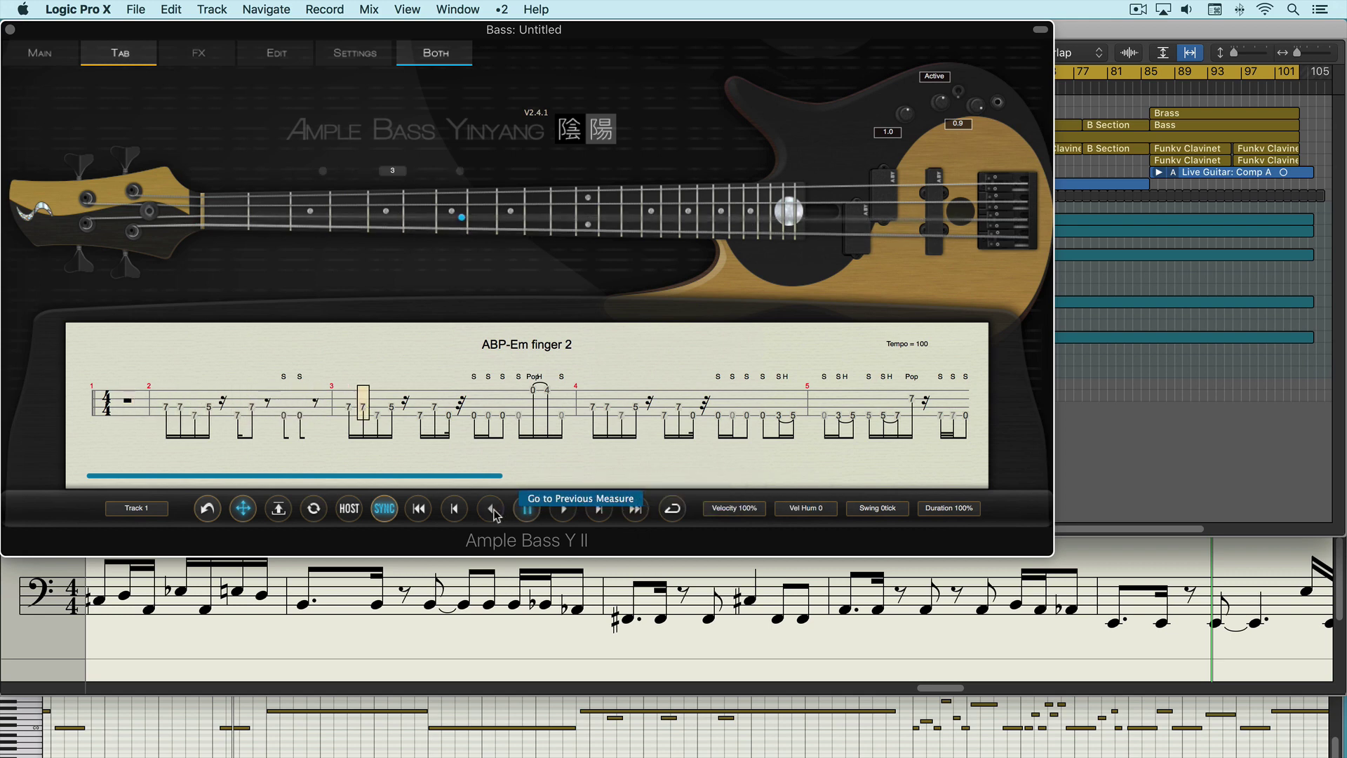
pyautogui.click(528, 510)
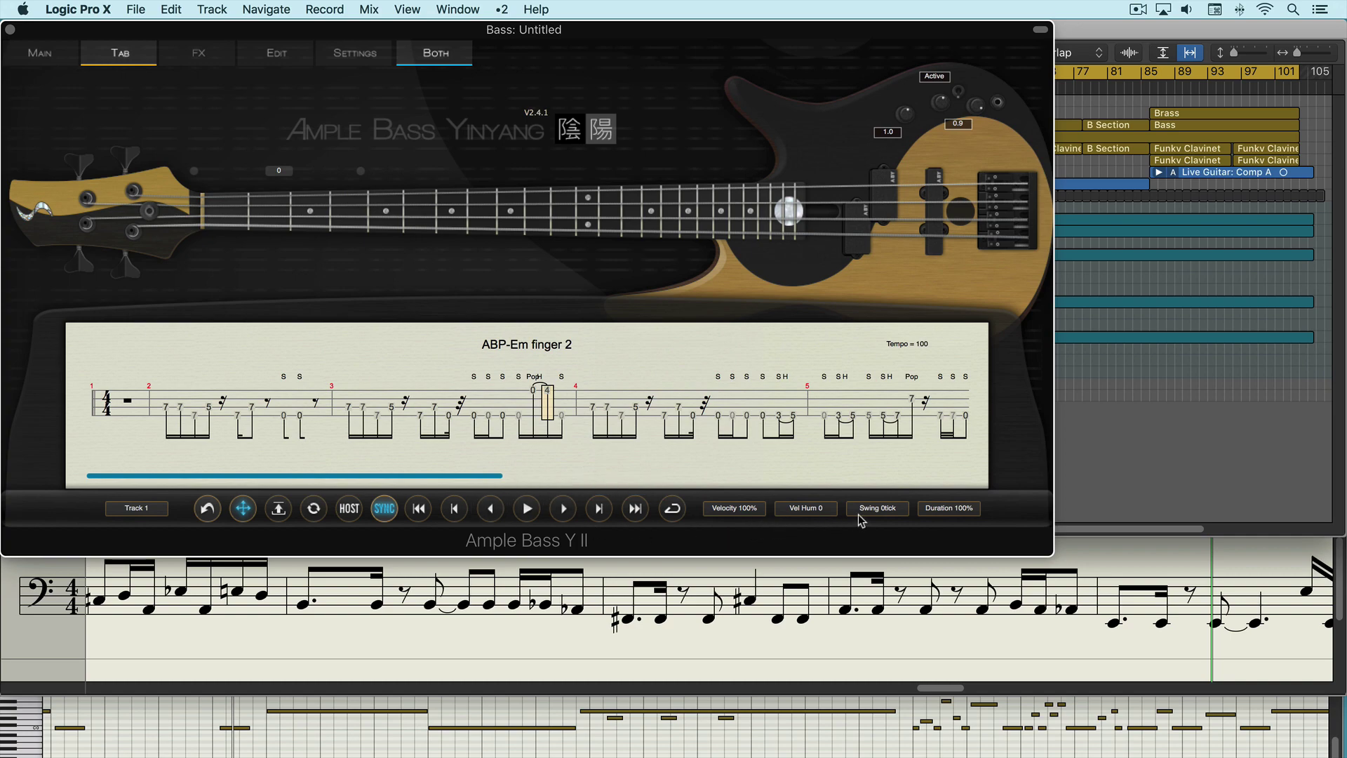
pyautogui.click(48, 55)
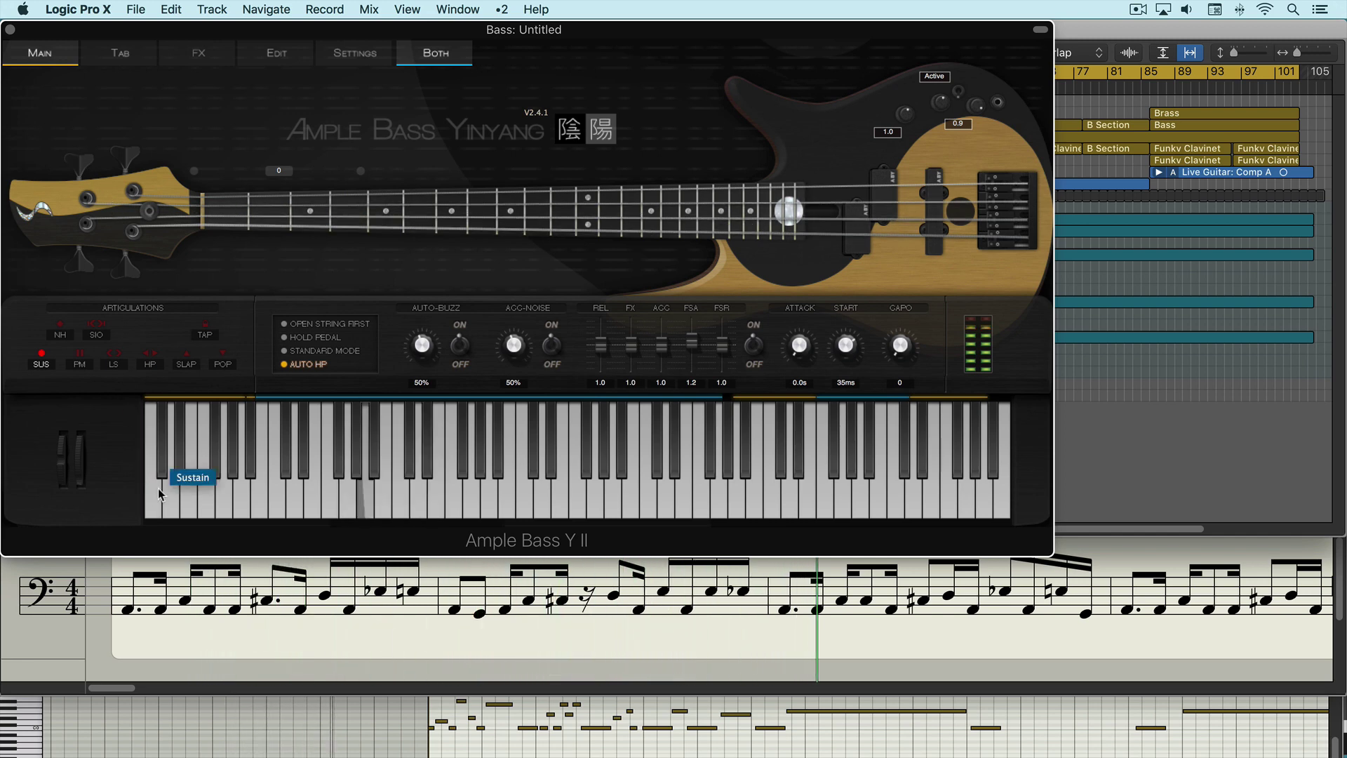
# - Audition the Phaser and Chorus pedals, raising the Phaser send to 0.5, then switch both off
pyautogui.click(199, 55)
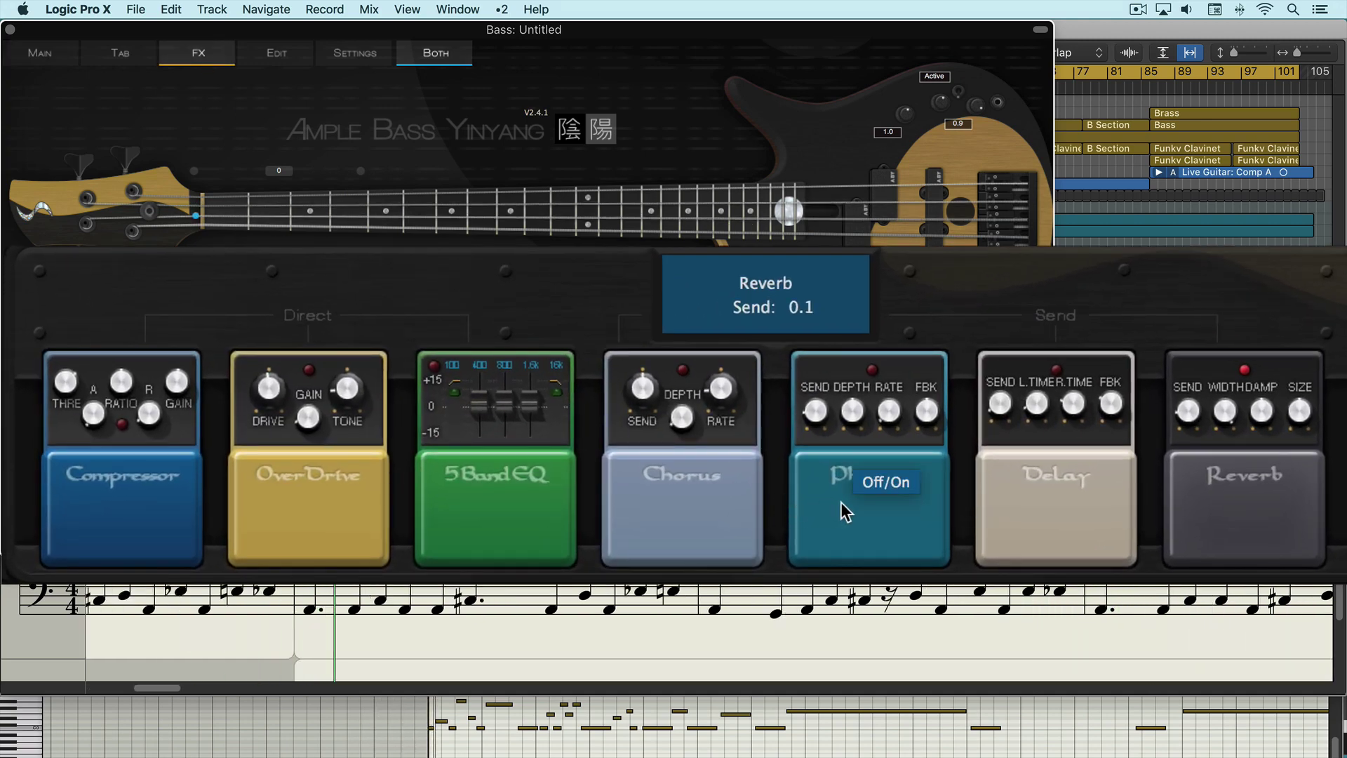
pyautogui.click(847, 506)
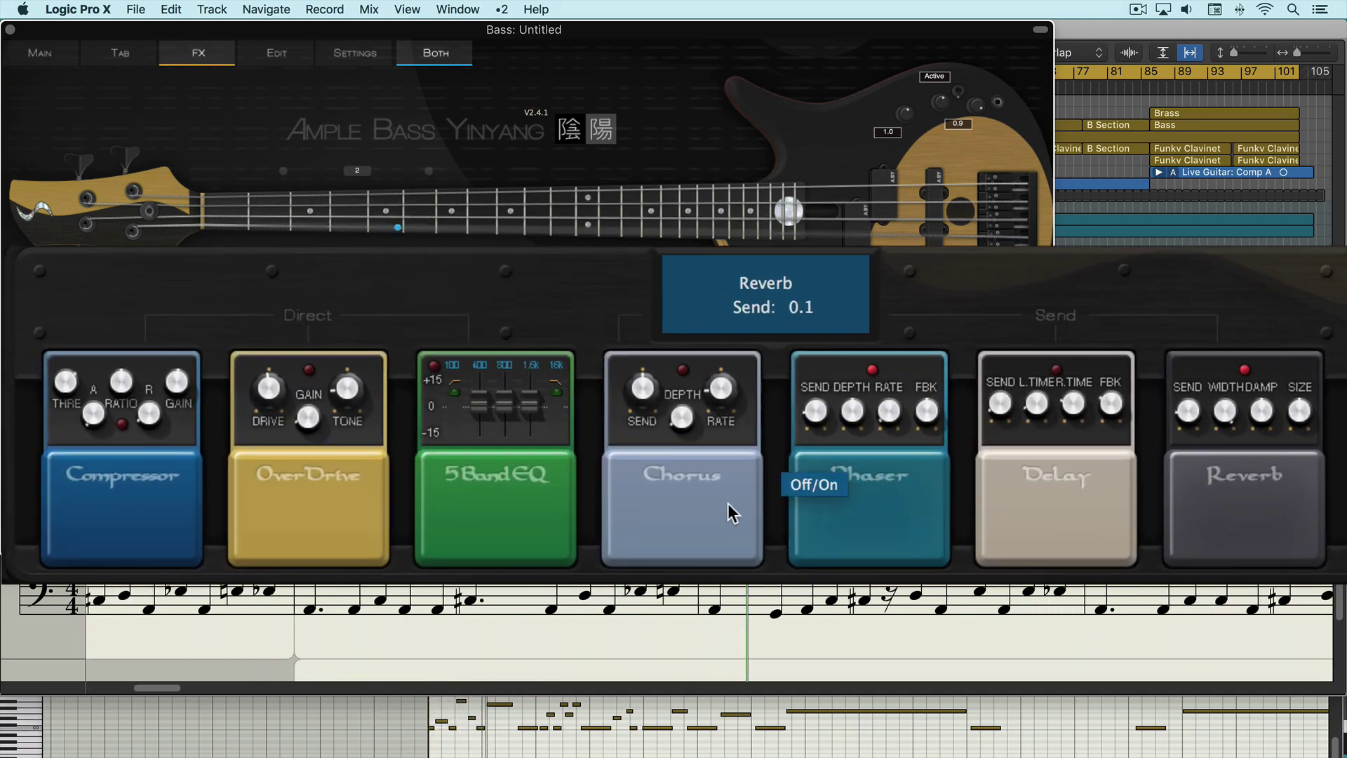
pyautogui.click(672, 475)
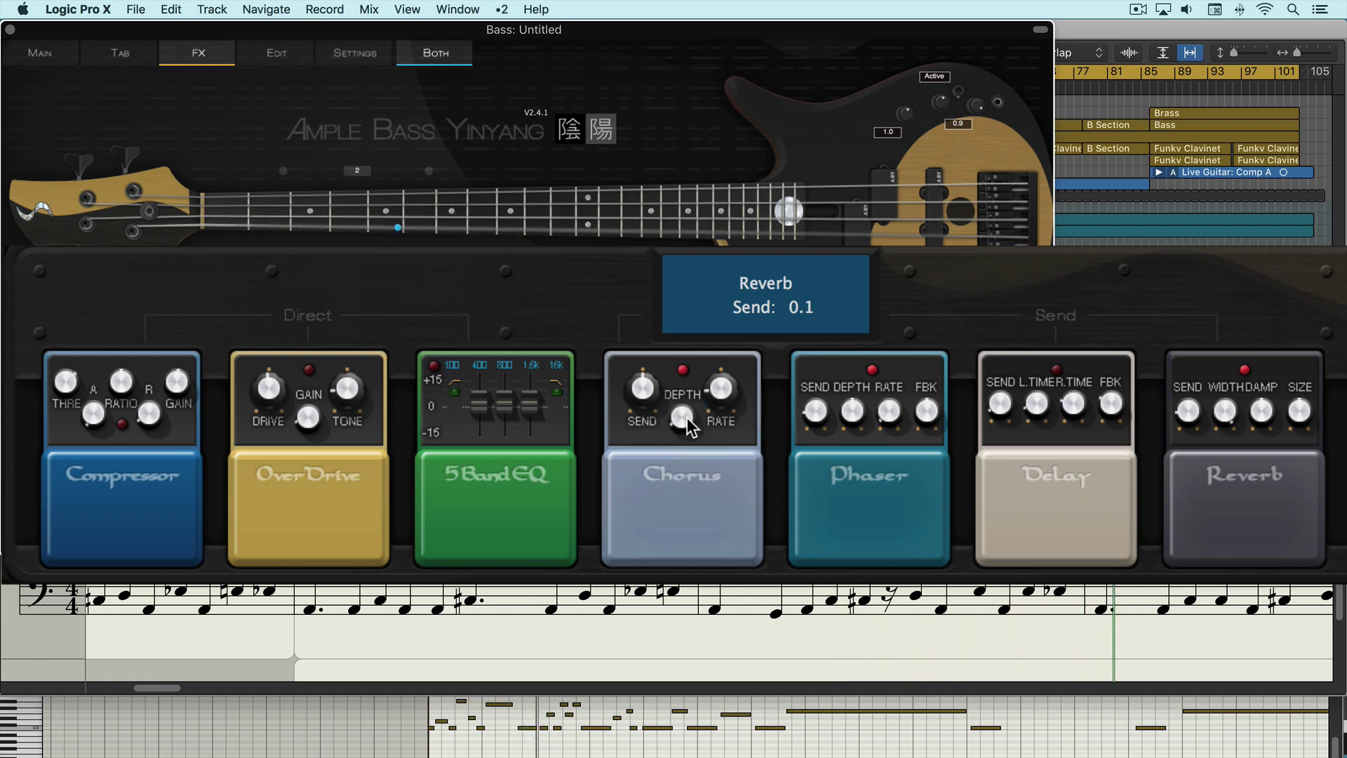
pyautogui.moveTo(815, 410); pyautogui.dragTo(815, 373)
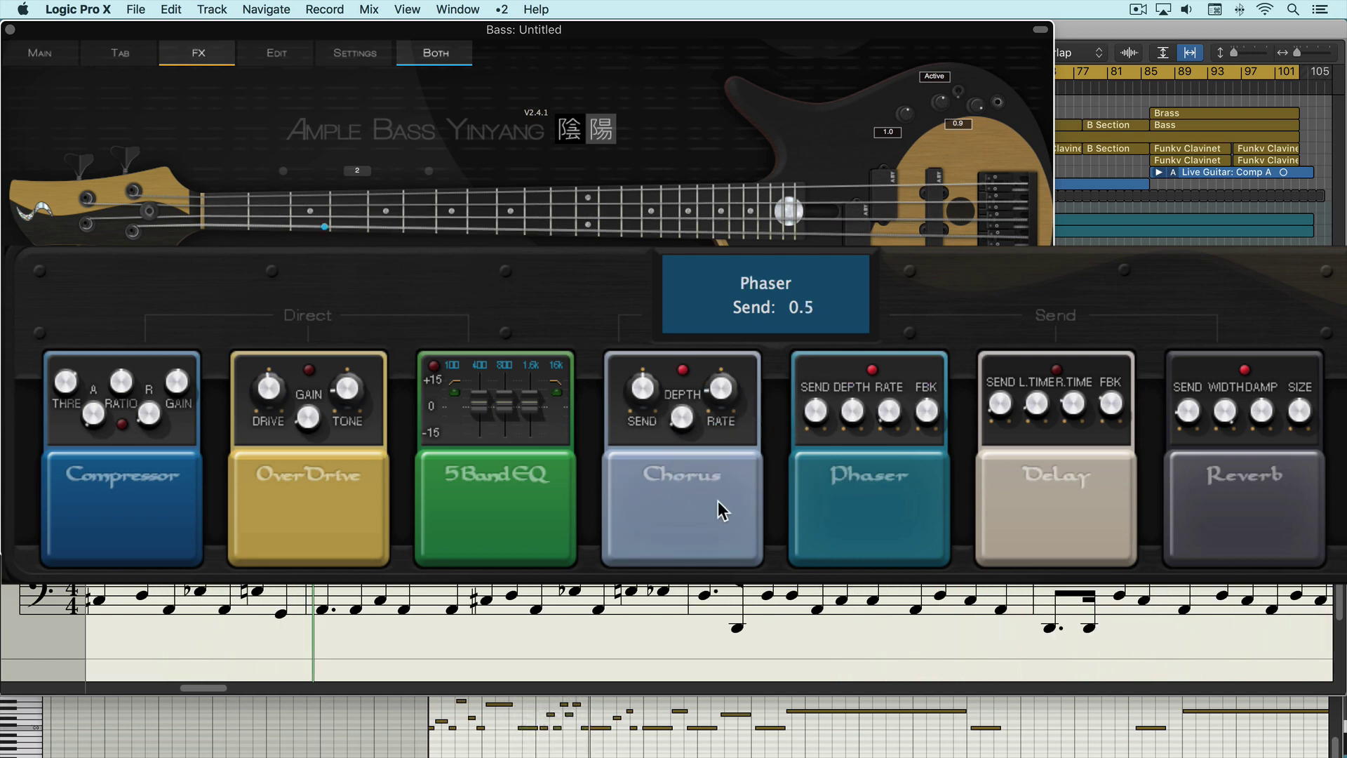
pyautogui.click(670, 495)
pyautogui.click(848, 481)
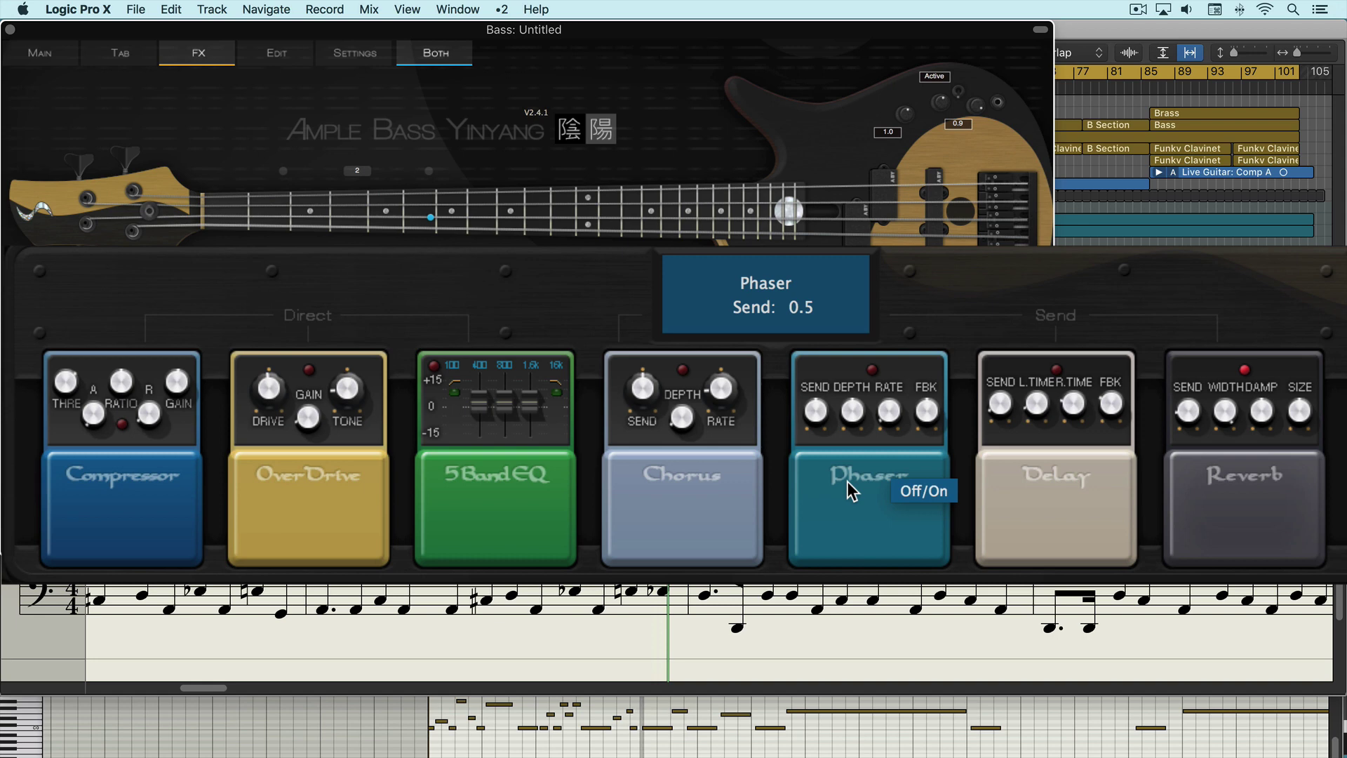
# - Toggle the Delay pedal on and off, then go back to the main instrument page
pyautogui.click(1041, 521)
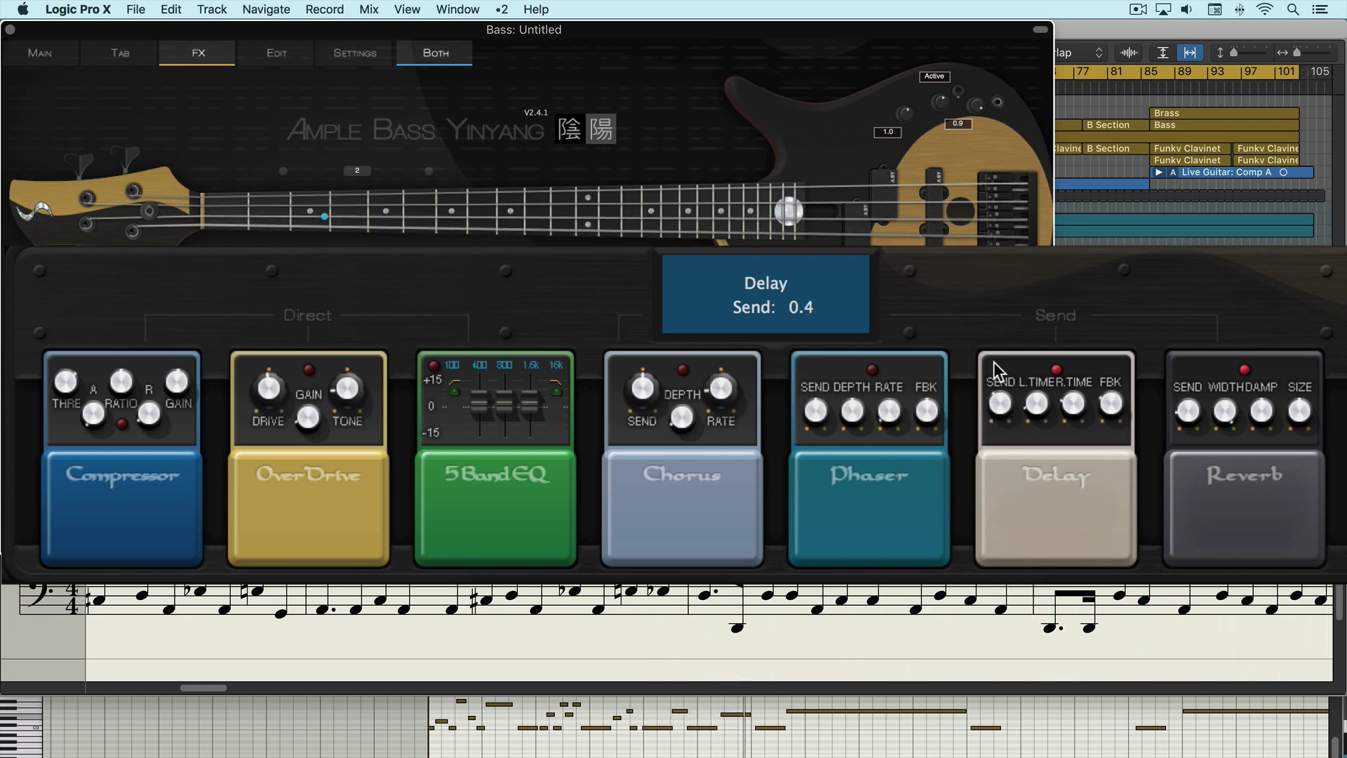
pyautogui.click(1048, 504)
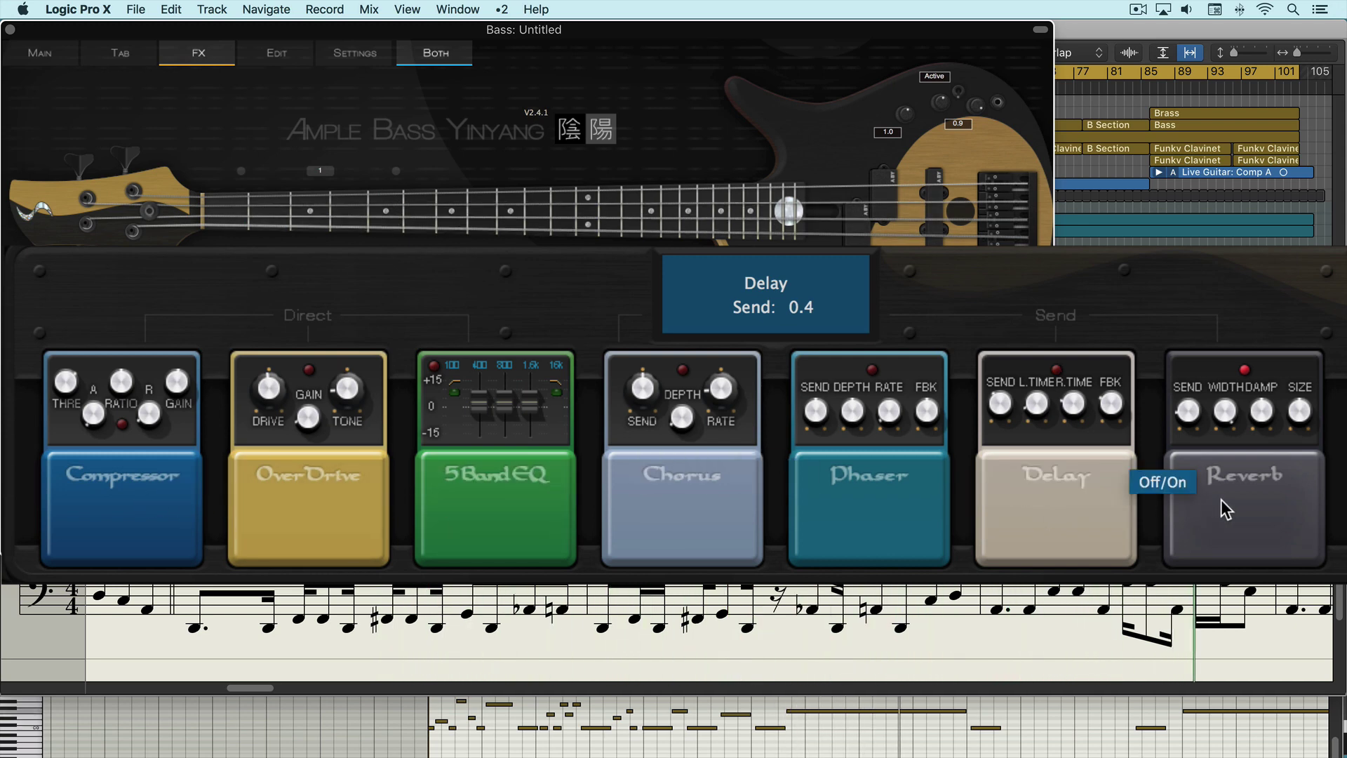
pyautogui.click(61, 55)
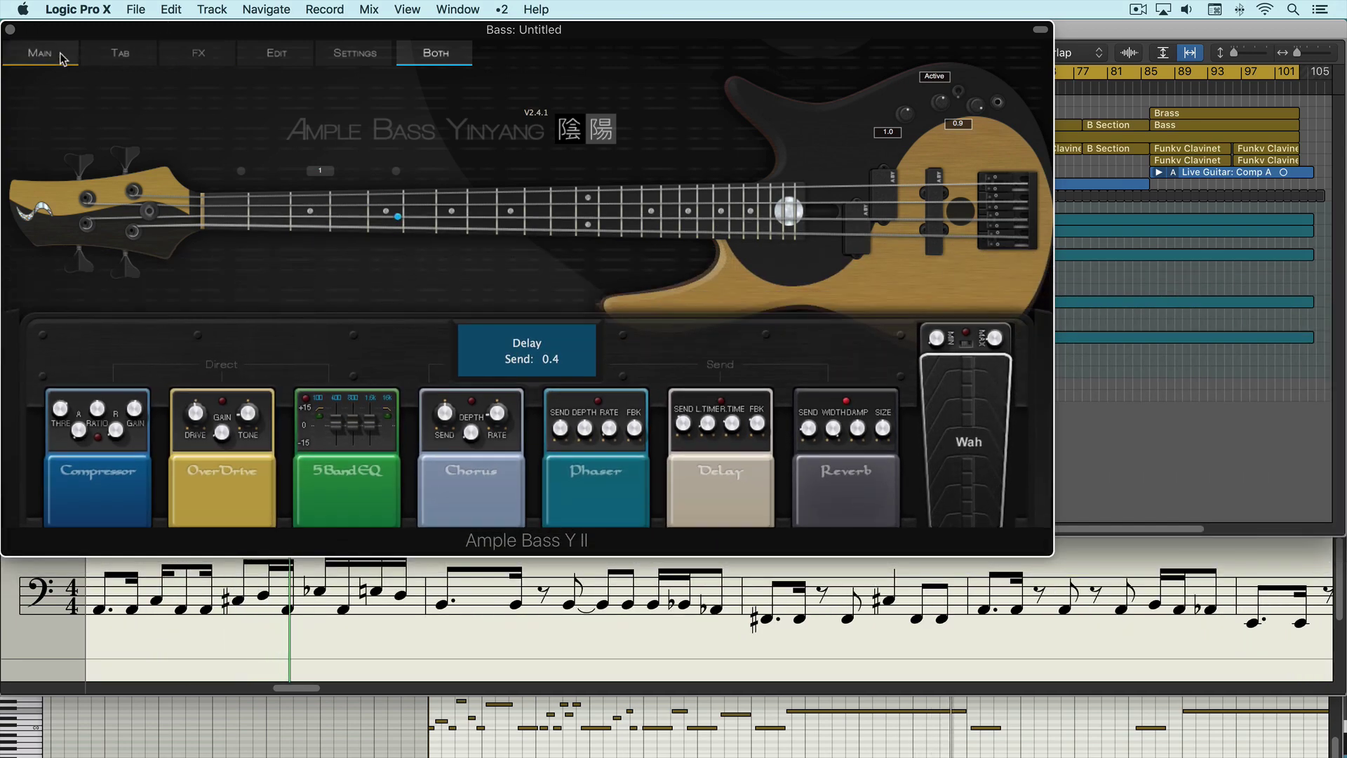
pyautogui.moveTo(587, 338)
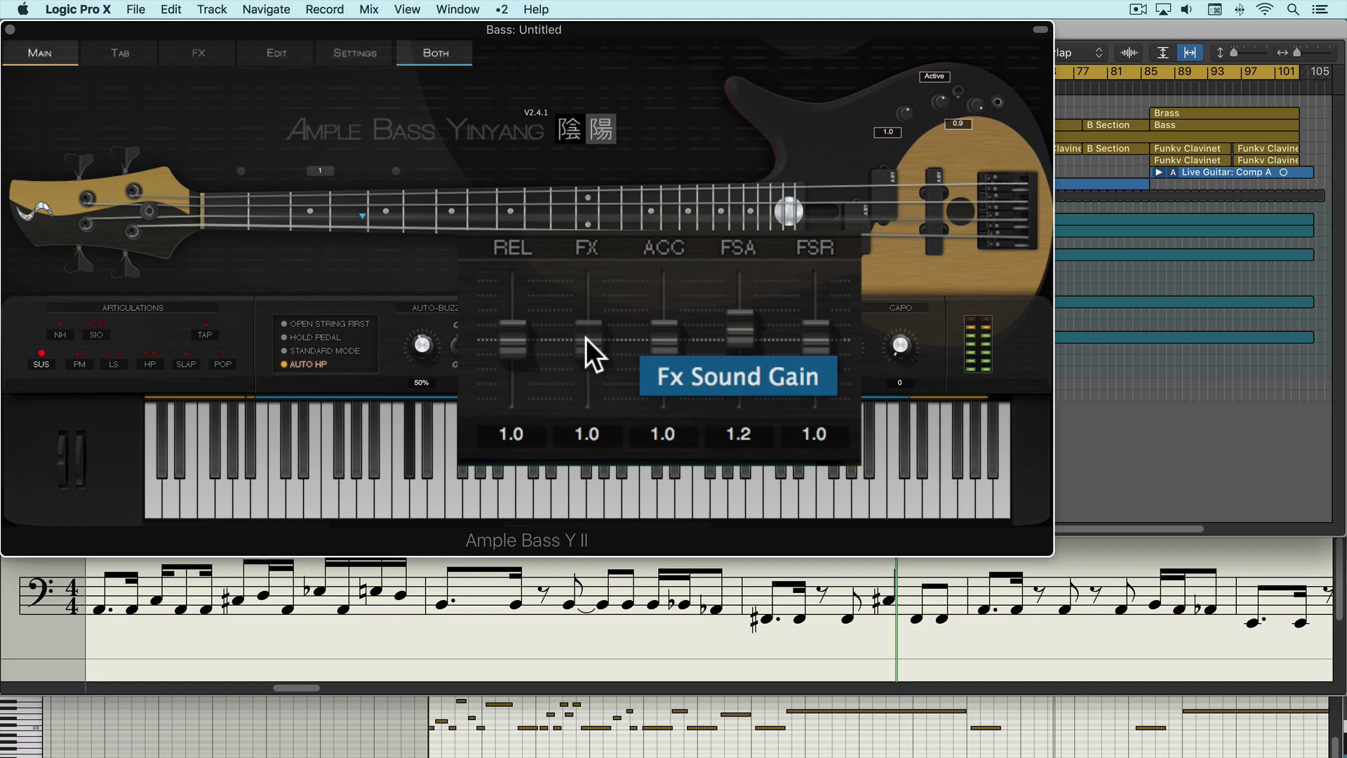
# - Browse the Sample Editor's per-note tune and gain table, close it, and show the Settings page
pyautogui.click(278, 52)
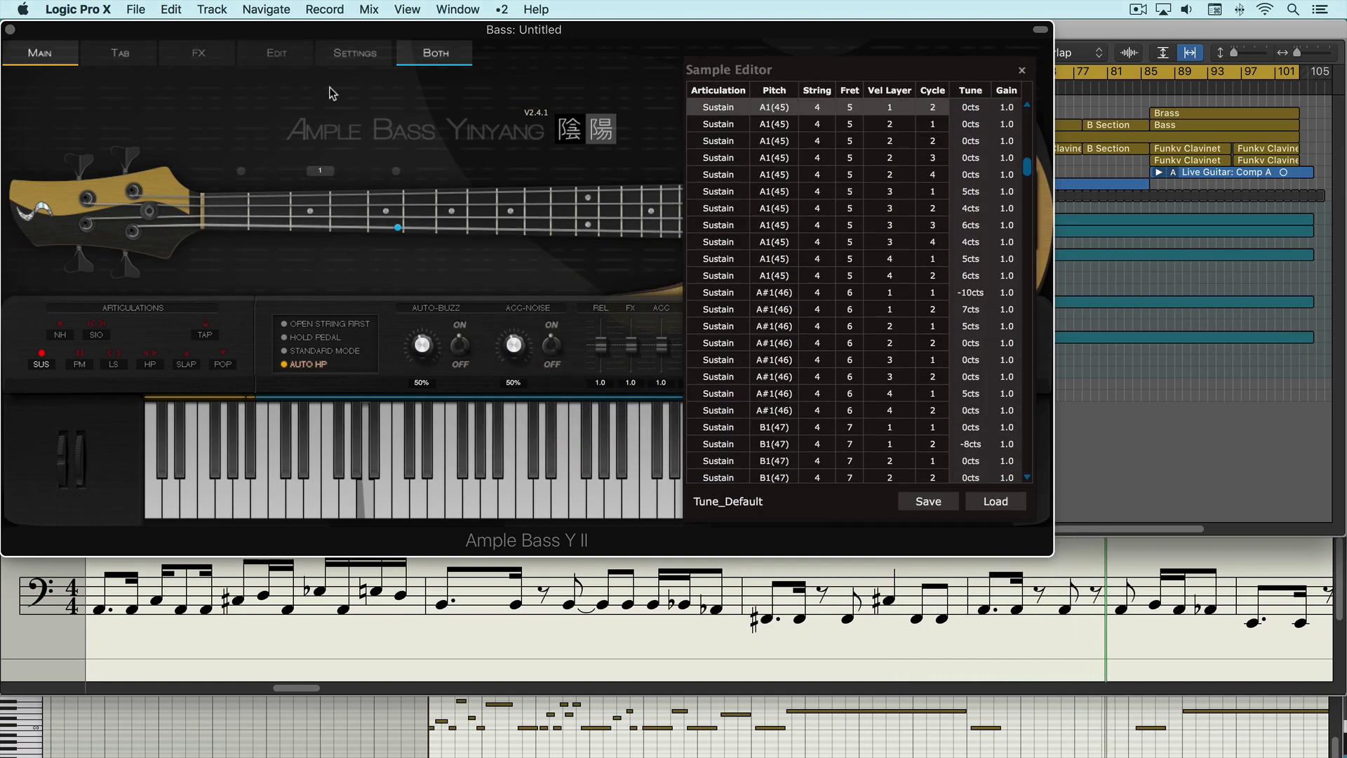
pyautogui.scroll(15, 877, 312)
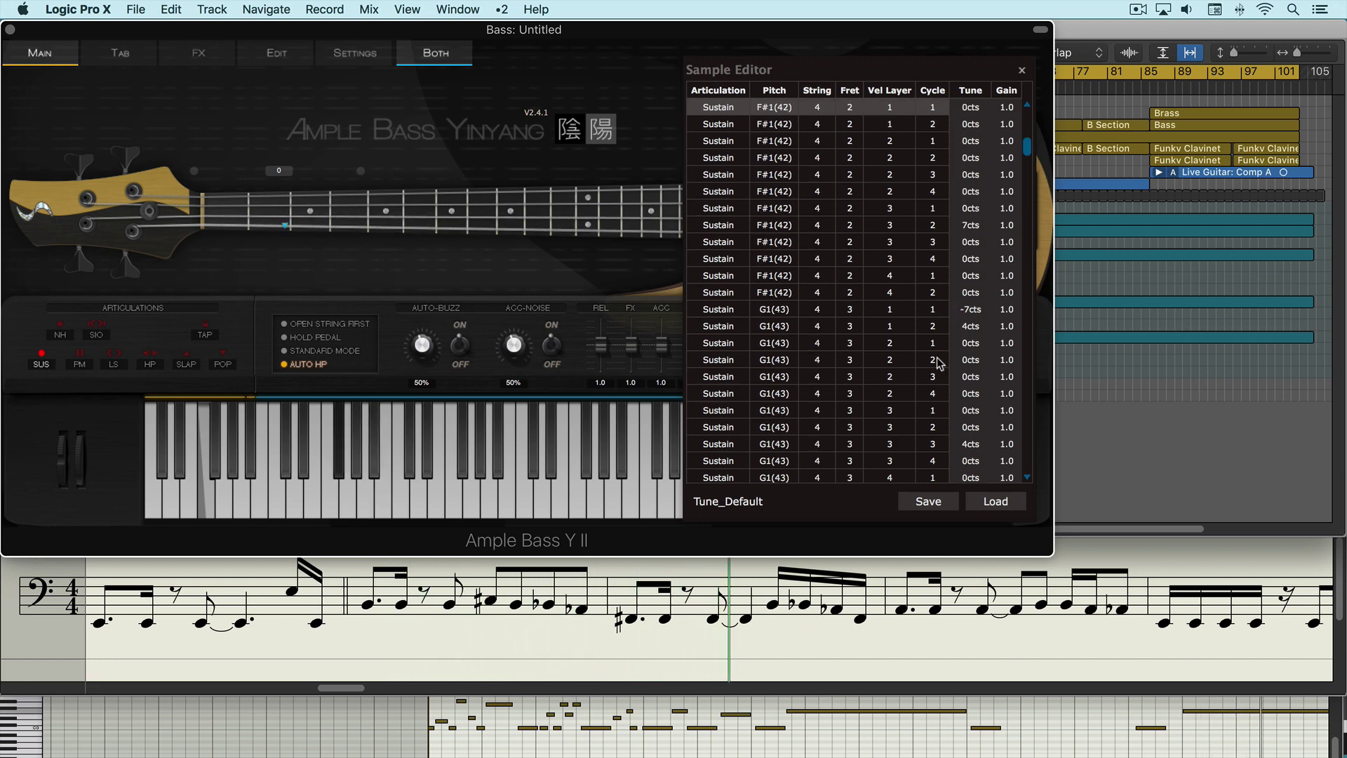
pyautogui.click(1021, 71)
pyautogui.click(329, 52)
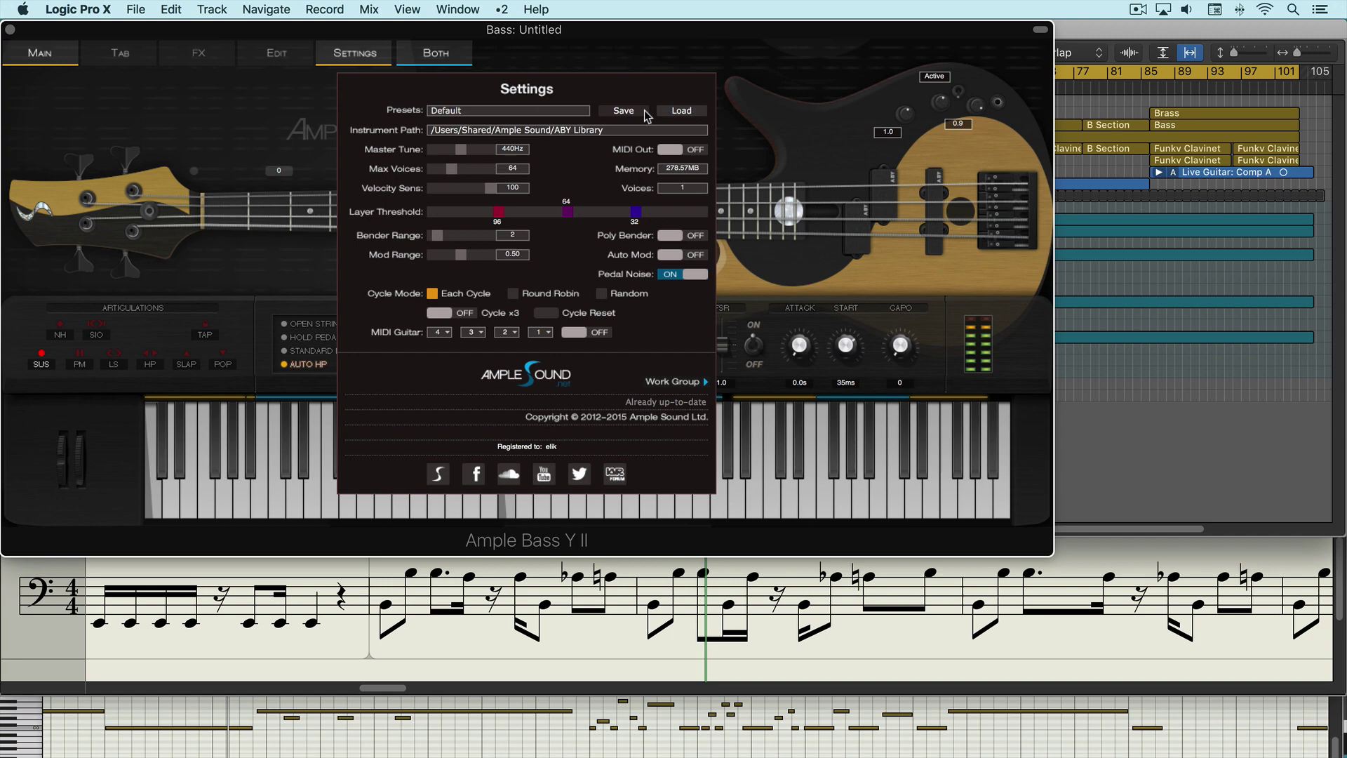
pyautogui.click(677, 112)
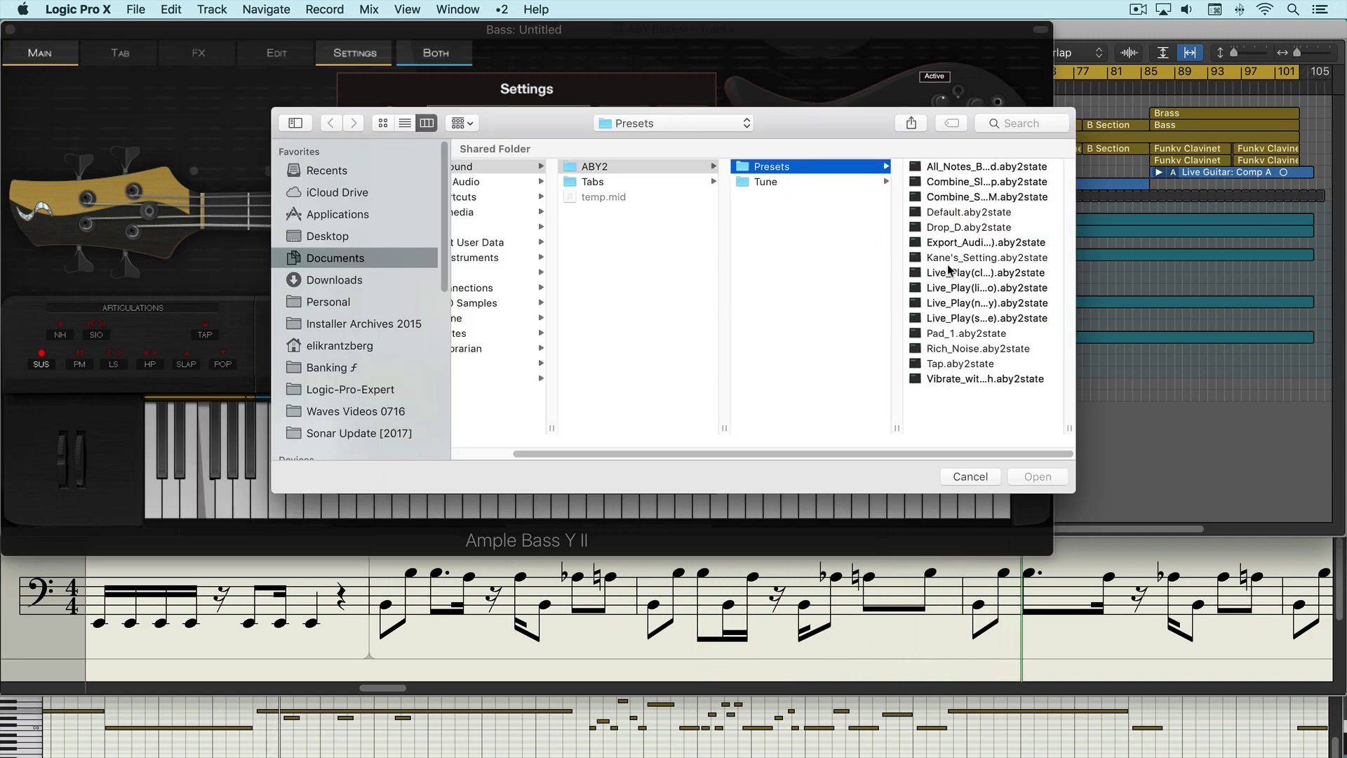
pyautogui.click(972, 477)
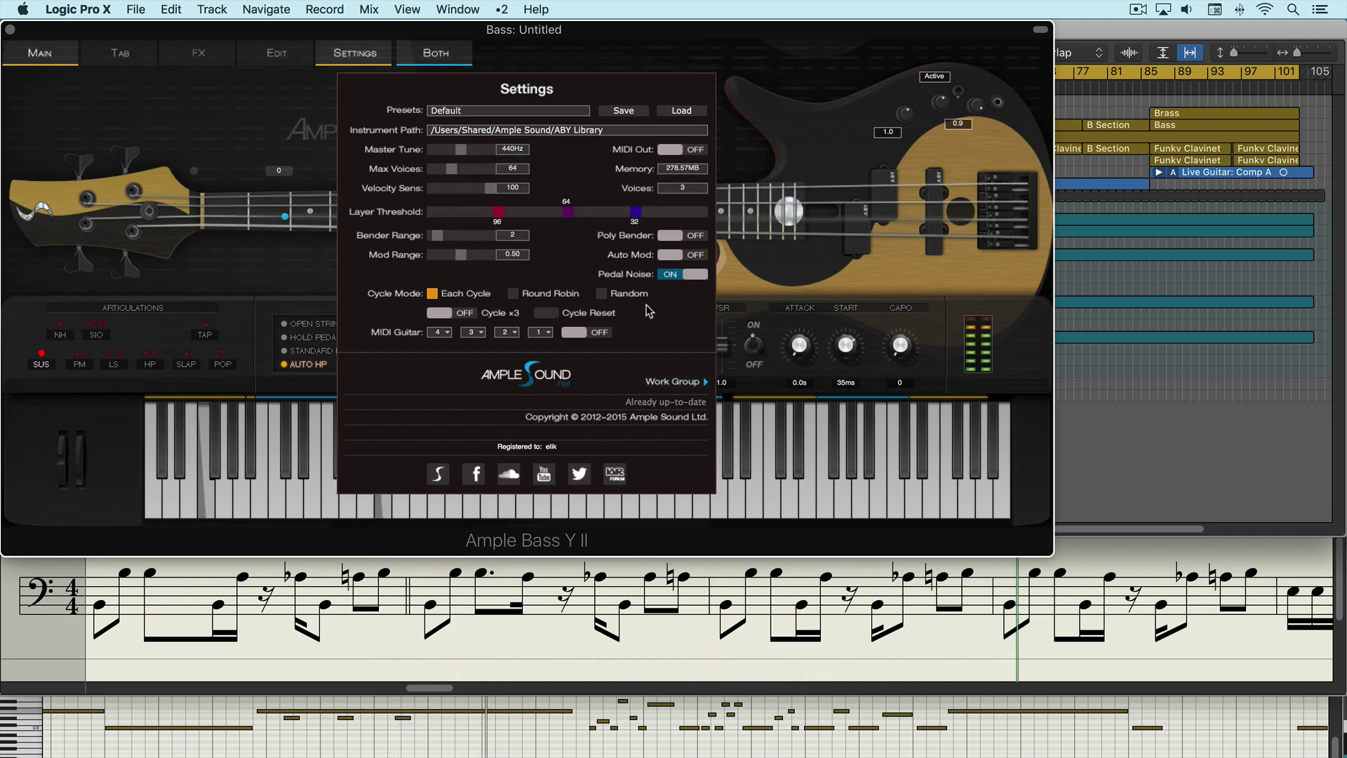
pyautogui.rightClick(469, 318)
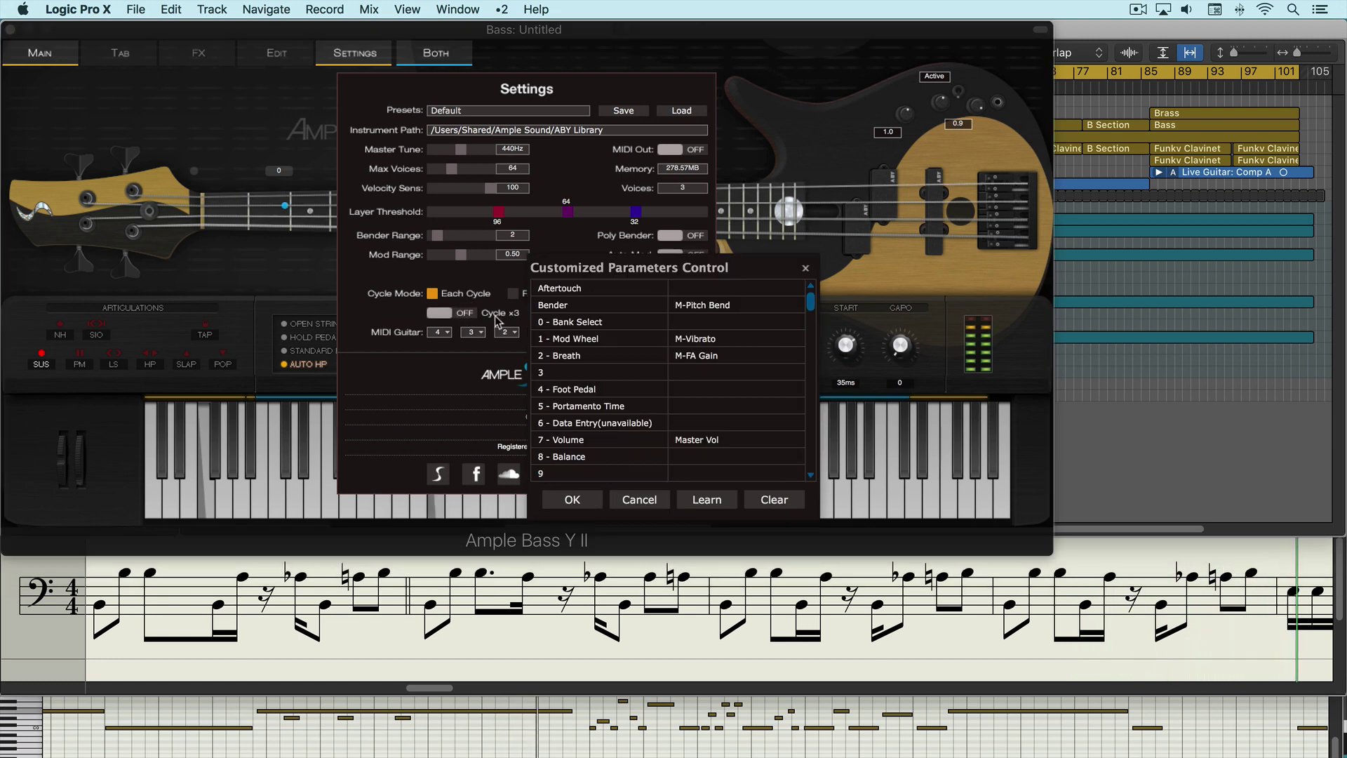
pyautogui.click(804, 271)
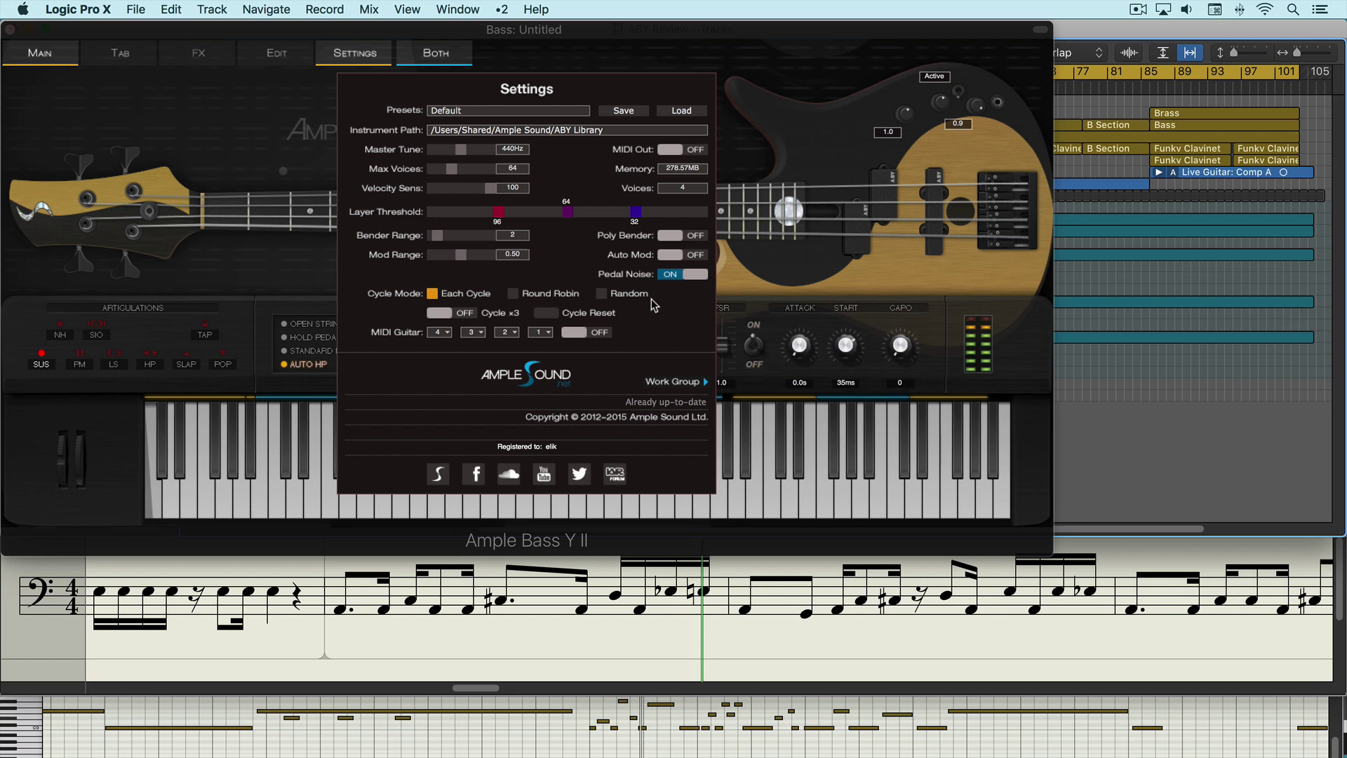